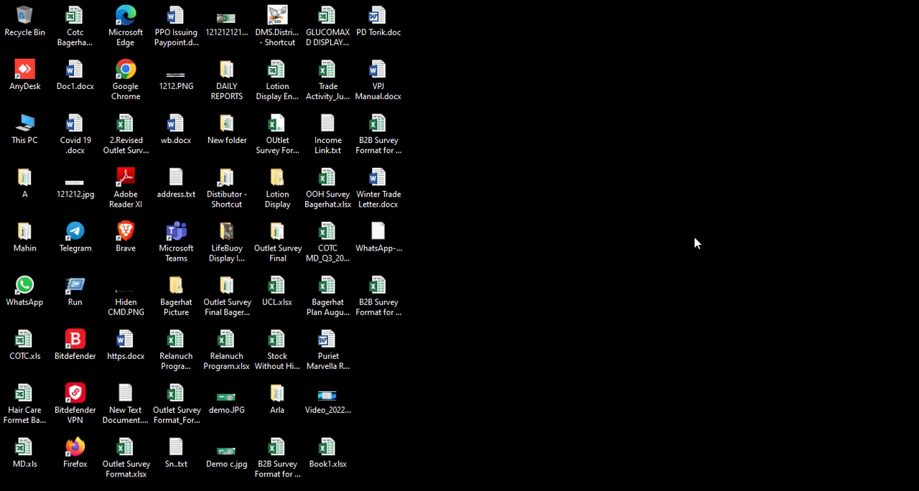
- Open the workbook RptSOWiseSalesSummaryB2B.xls 1.xls from the DAILY REPORTS folder
double_click(226, 78)
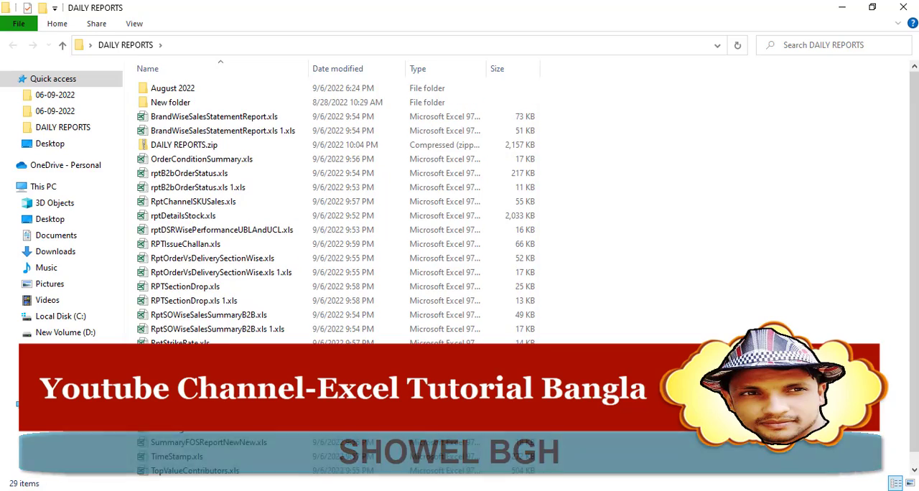
drag(240, 329, 217, 337)
double_click(217, 334)
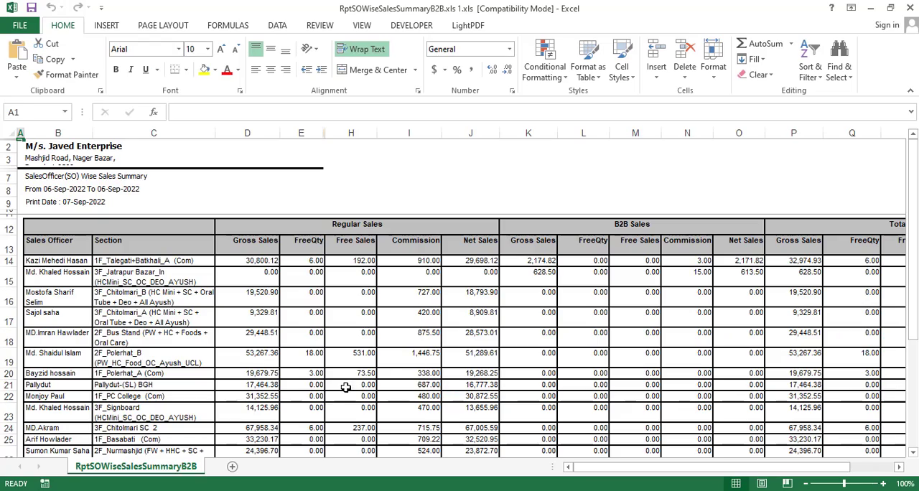
click(346, 388)
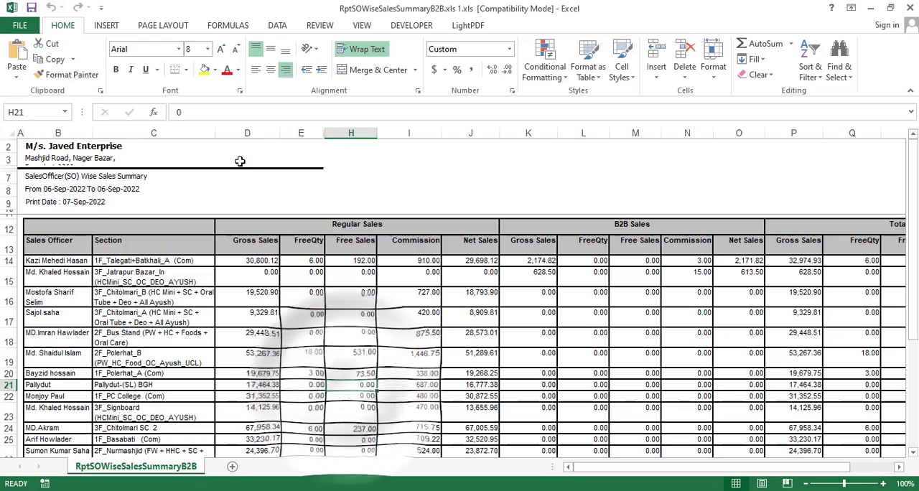
- Delete all sales figure columns from column D onward
drag(246, 134, 917, 273)
right_click(516, 133)
click(558, 245)
click(568, 467)
- Delete the company and report heading rows above the Sales Officer column header
drag(8, 147, 8, 228)
right_click(98, 192)
click(144, 303)
click(366, 331)
- Delete the Section column so that only the Sales Officer list is kept
click(150, 134)
right_click(146, 134)
click(186, 248)
click(164, 304)
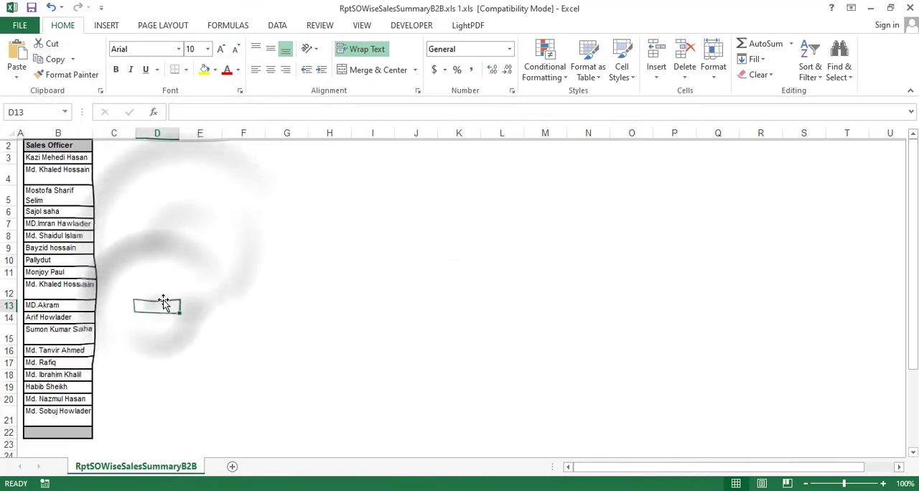
- Widen column B to about 16.43 and fit the heights of rows 3 to 21 to single-line names
drag(8, 157, 2, 415)
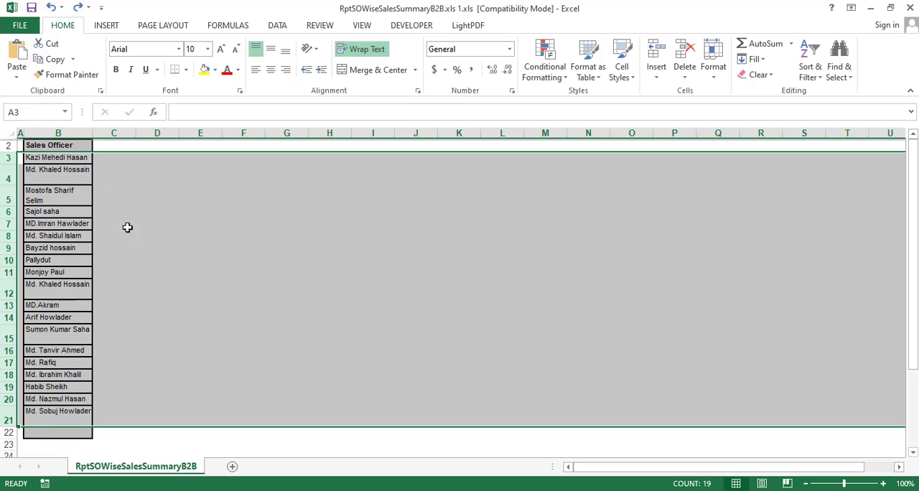
double_click(94, 132)
double_click(93, 132)
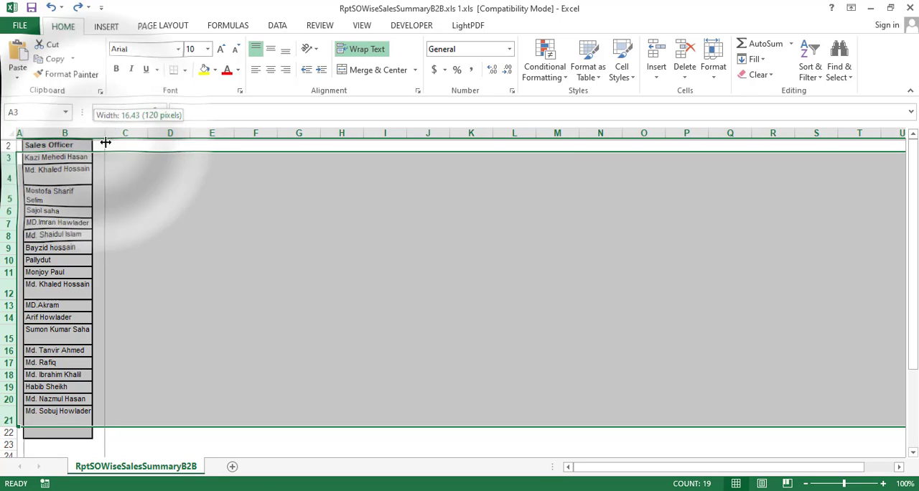
click(177, 283)
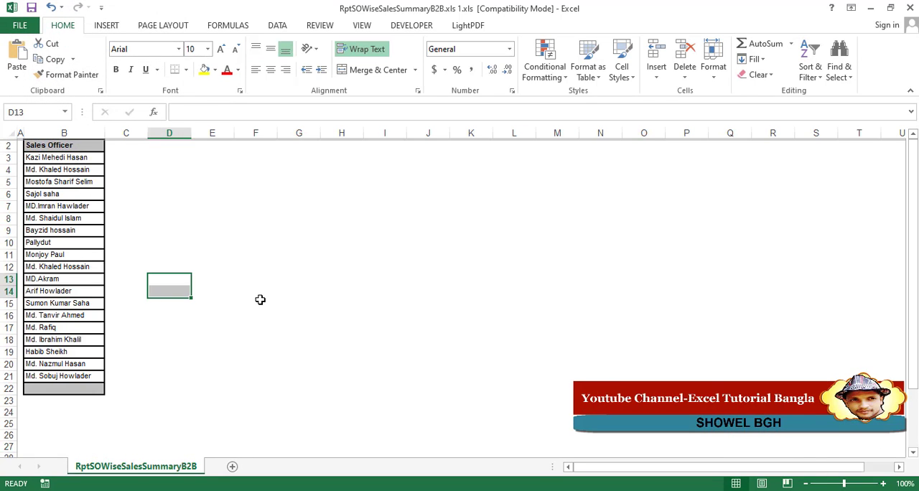
- Insert a wide blank column before the Sales Officer list and apply thin borders to all cells in C2:D22
ctrl+scroll(260, 305, up, 1)
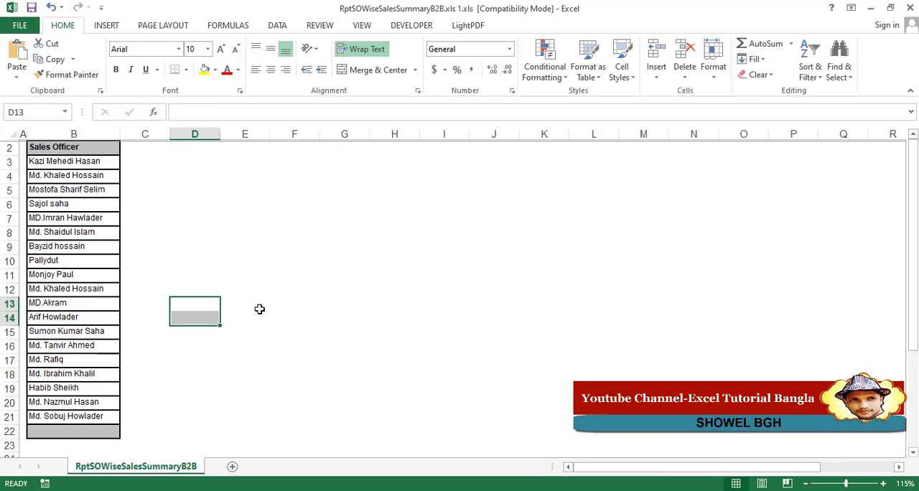
right_click(52, 133)
click(86, 229)
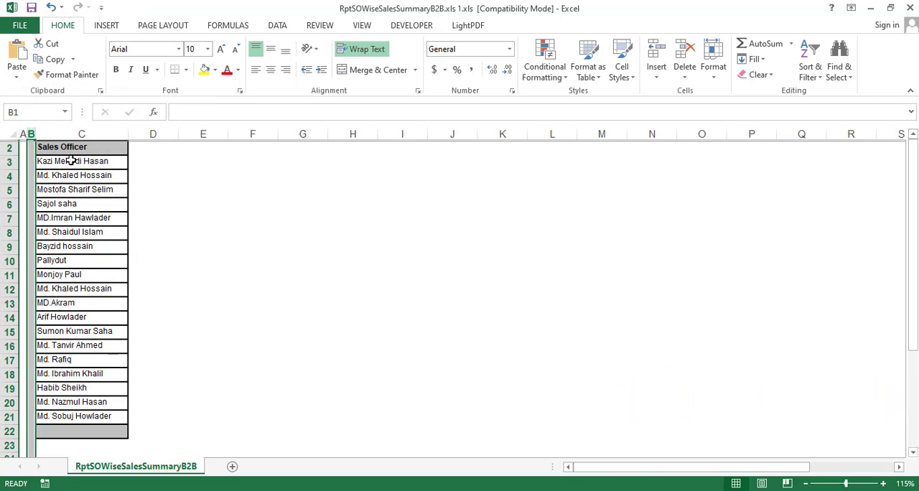
click(359, 304)
drag(36, 137, 279, 432)
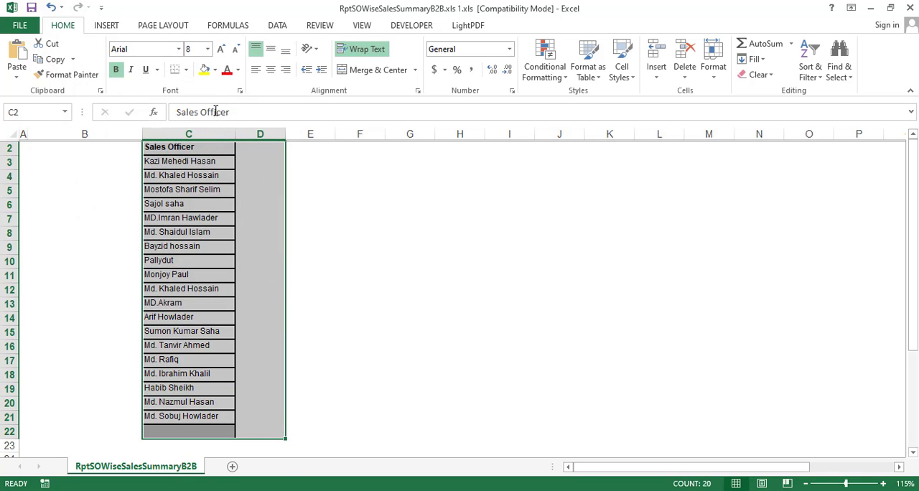
click(185, 69)
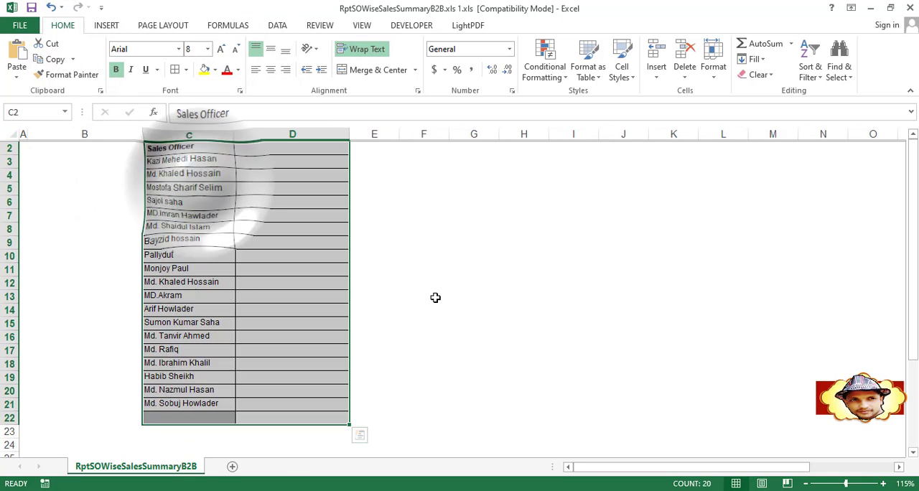
- Delete the Sales Officer header row and the empty grey row below the last name
right_click(5, 148)
click(43, 256)
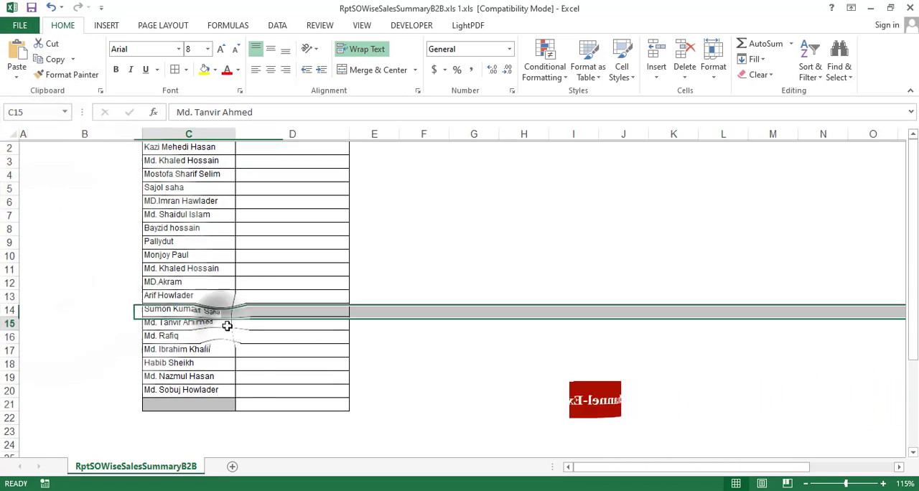
drag(184, 148, 196, 390)
click(1, 477)
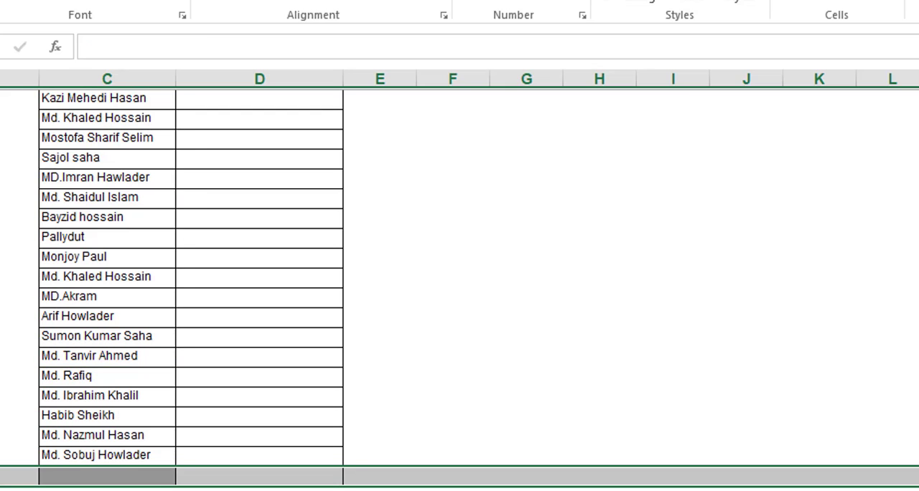
click(47, 439)
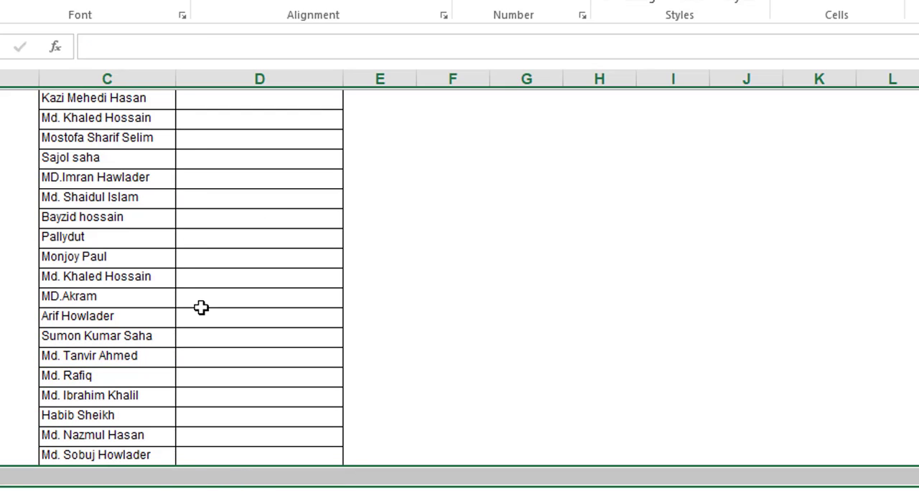
click(210, 106)
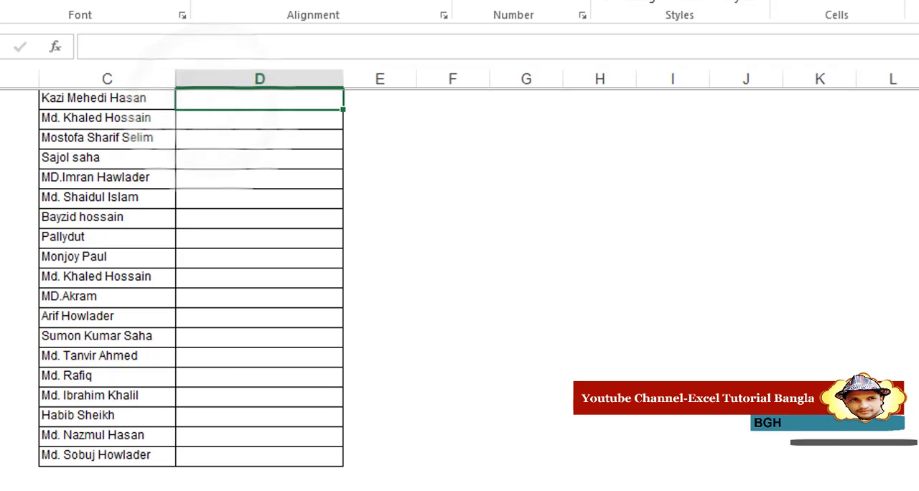
- Insert an empty row above the first name in the list
right_click(1, 99)
click(287, 401)
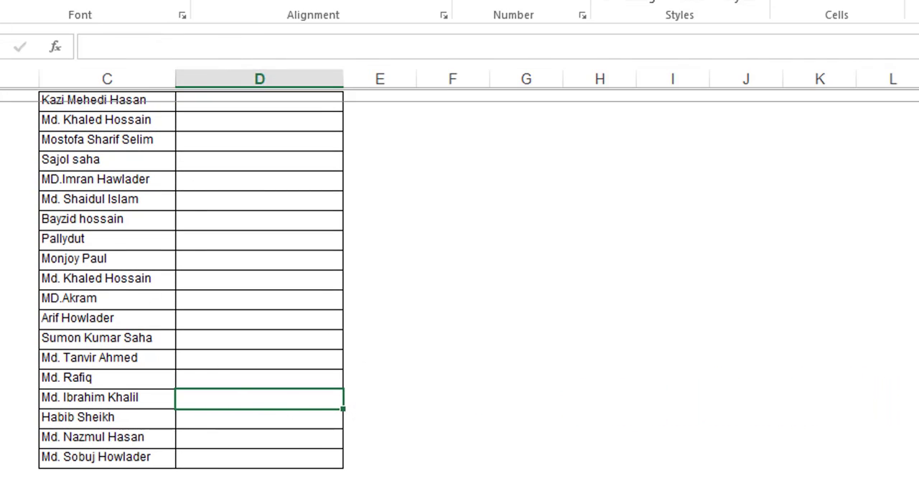
scroll(306, 403, up, 1)
click(495, 396)
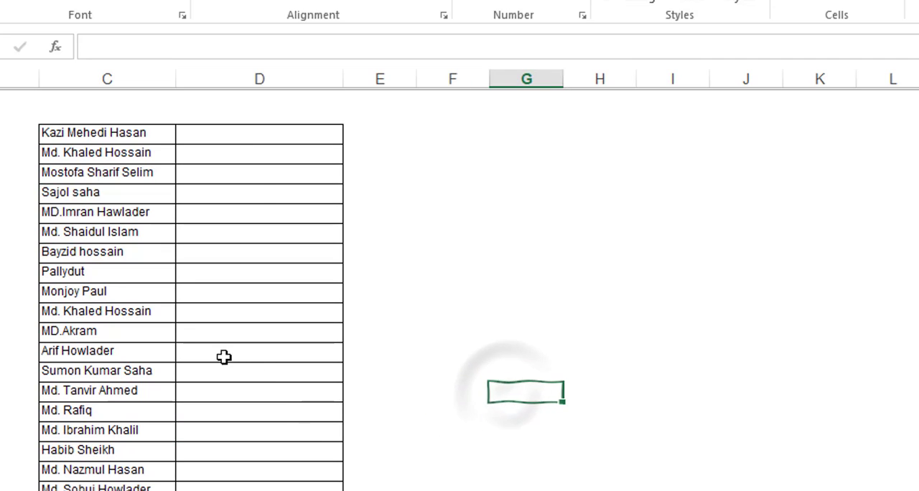
- Enter the formula =UPPER(C3) in cell D3 to convert the first name to uppercase
click(219, 135)
text(=)
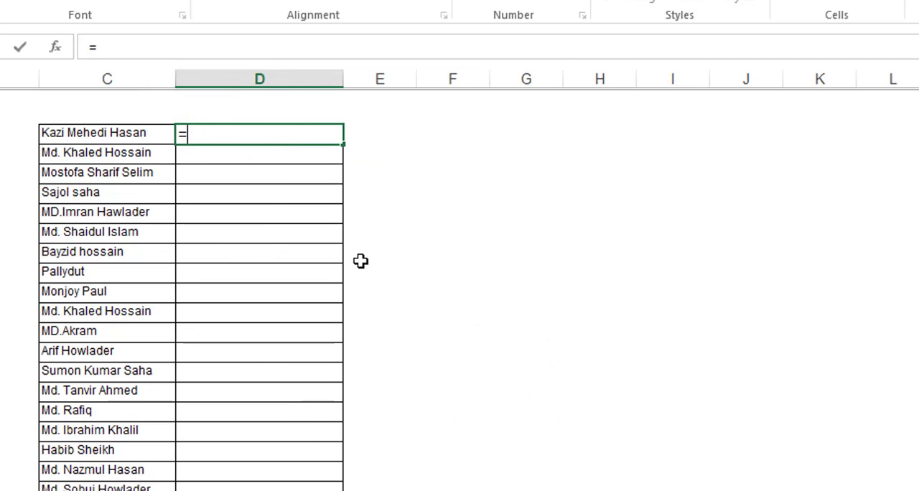
text(upper)
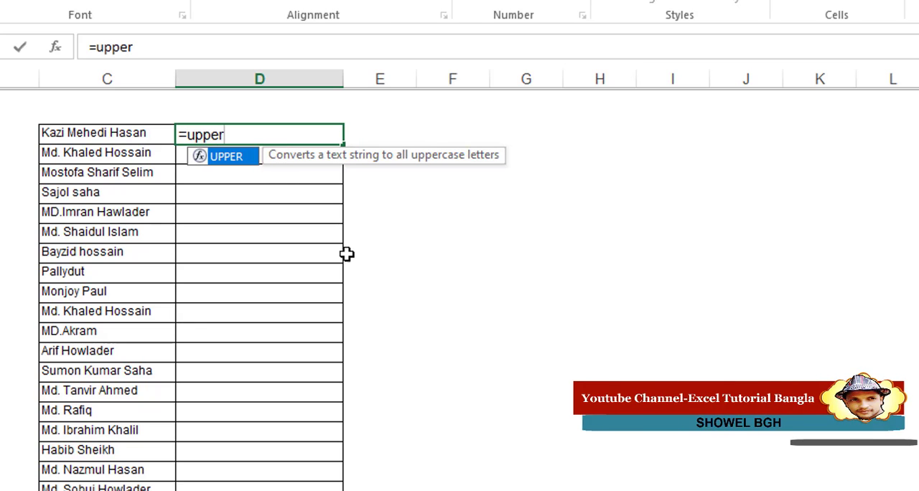
double_click(230, 158)
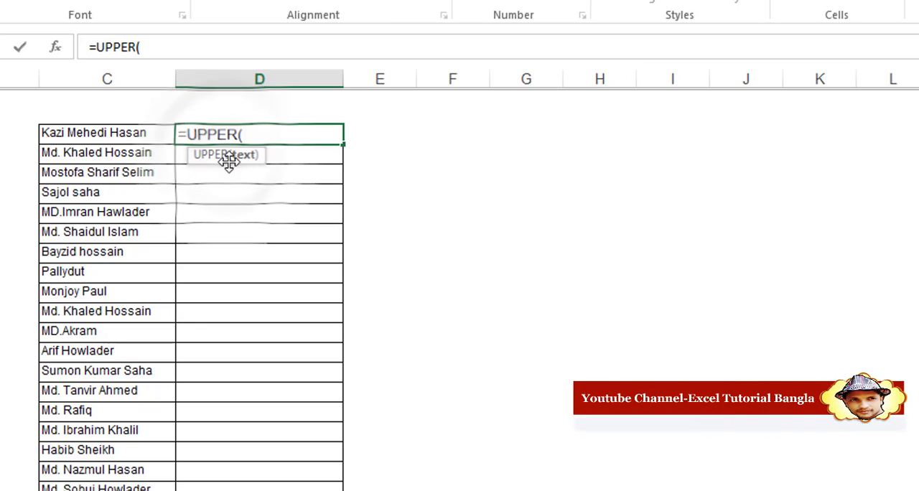
click(114, 138)
text())
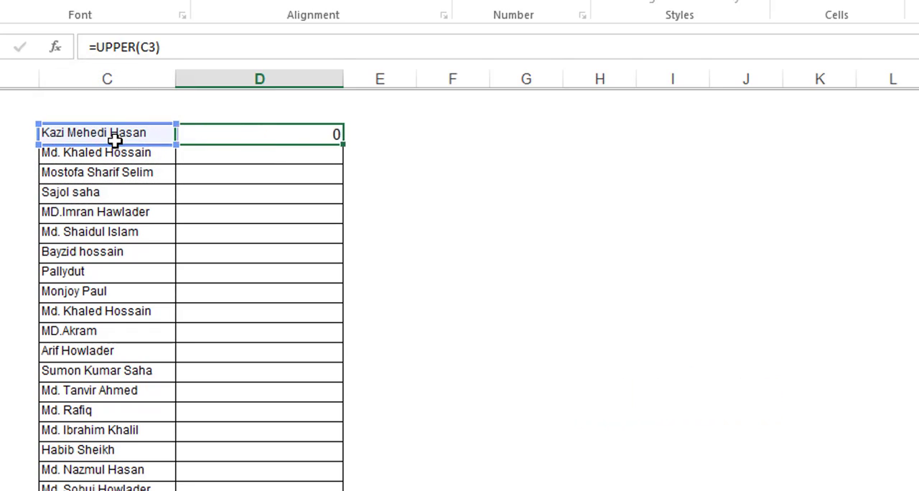
key(Return)
- Fill the UPPER formula from D3 down column D to the last name in the list
click(296, 138)
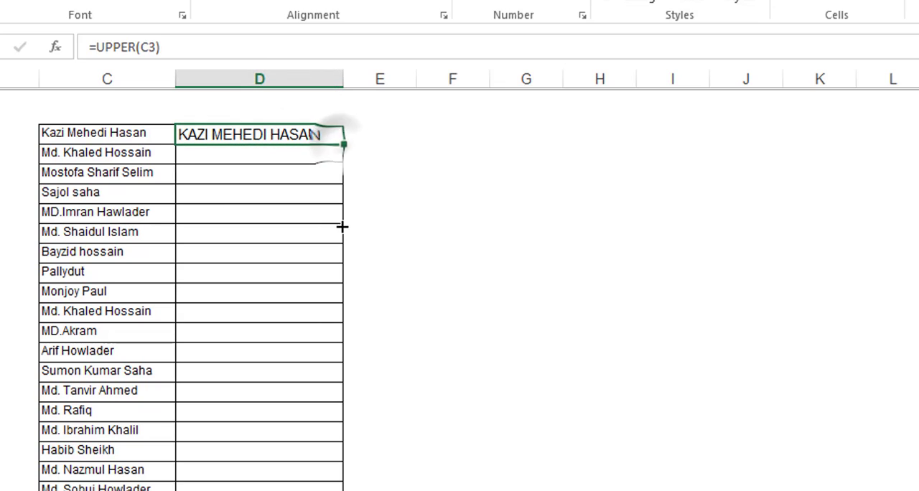
drag(342, 227, 344, 488)
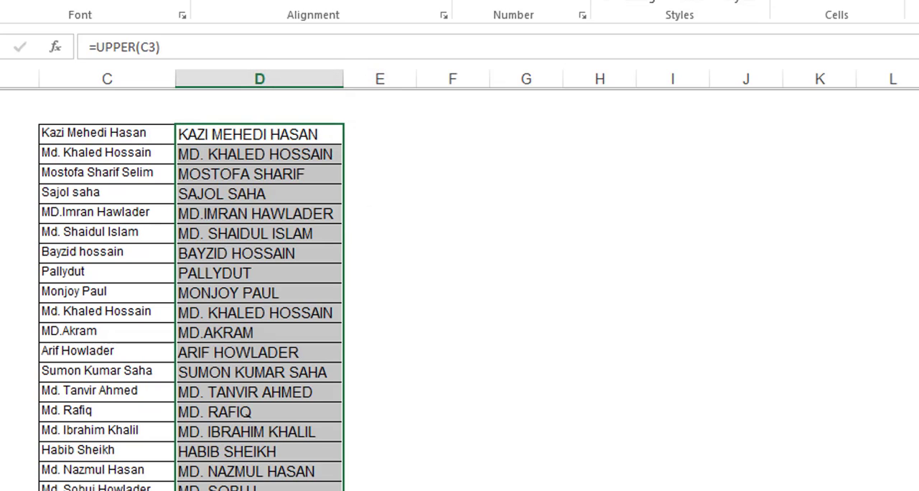
scroll(357, 471, down, 1)
scroll(357, 474, up, 1)
click(247, 108)
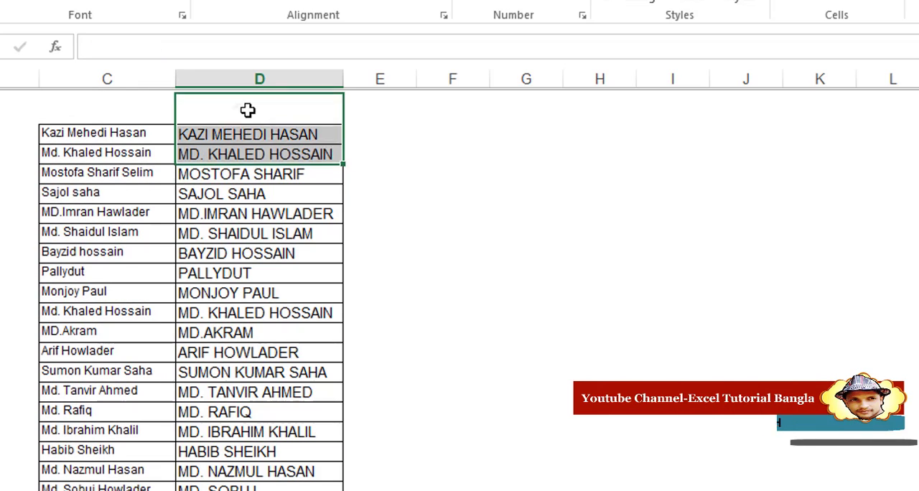
click(433, 197)
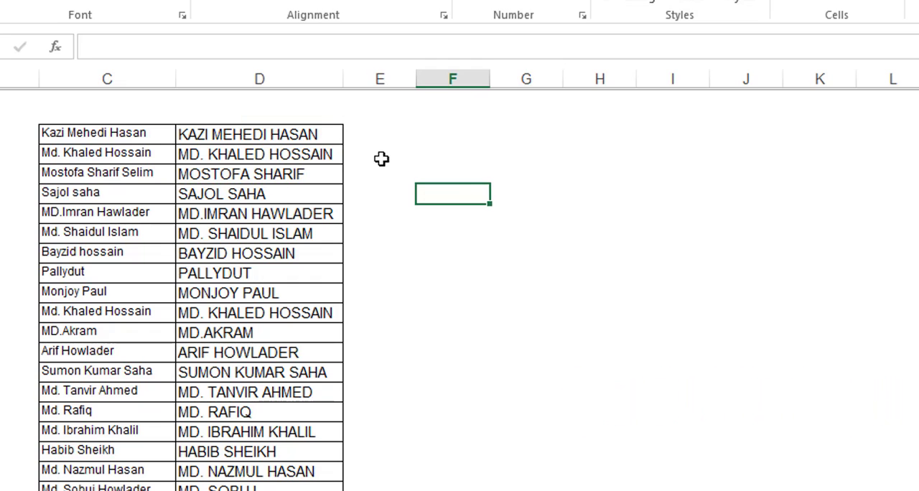
- Enter the formula =LOWER(D3) in cell E3 to convert the first uppercase name to lowercase
click(372, 135)
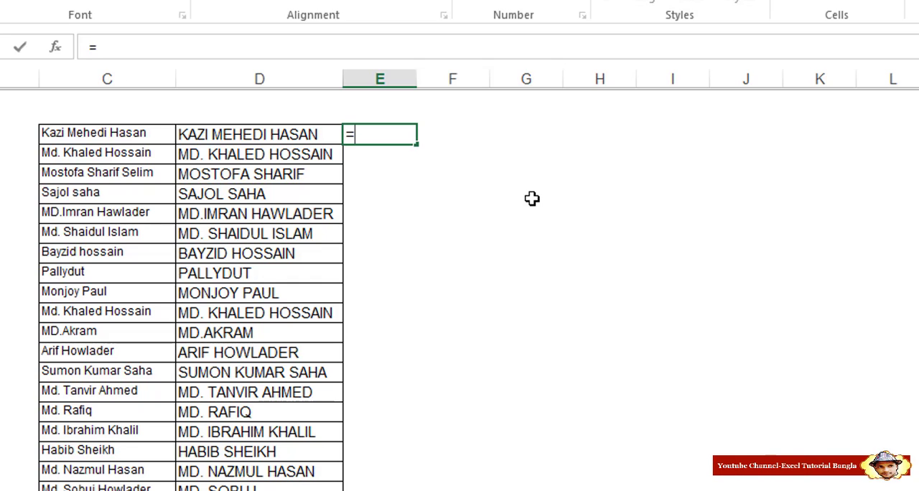
text(=lo)
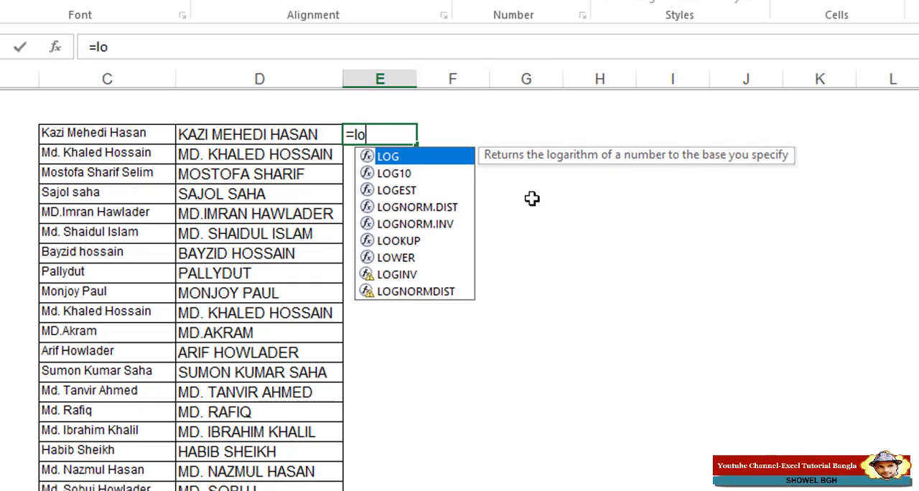
text(wer)
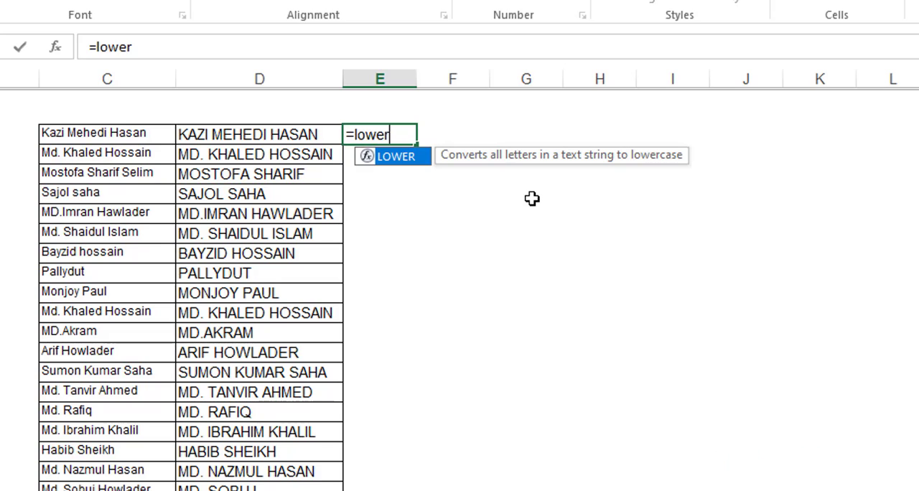
double_click(415, 159)
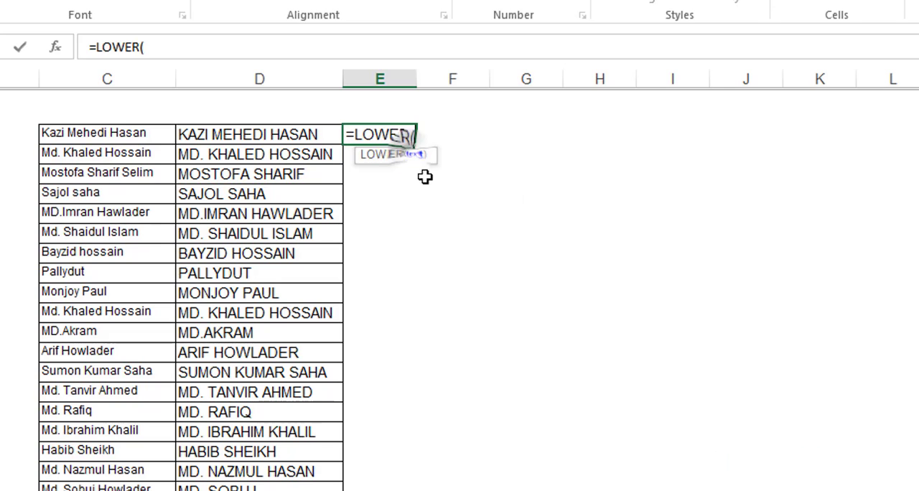
click(269, 135)
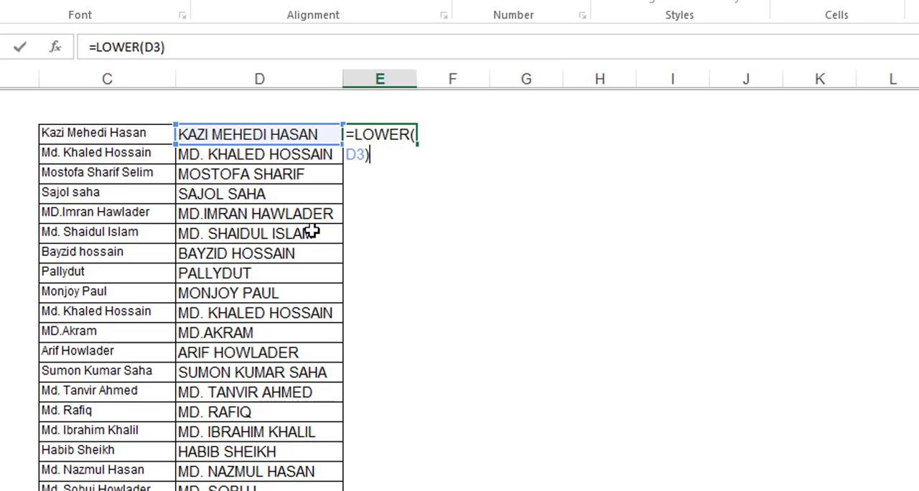
key(Return)
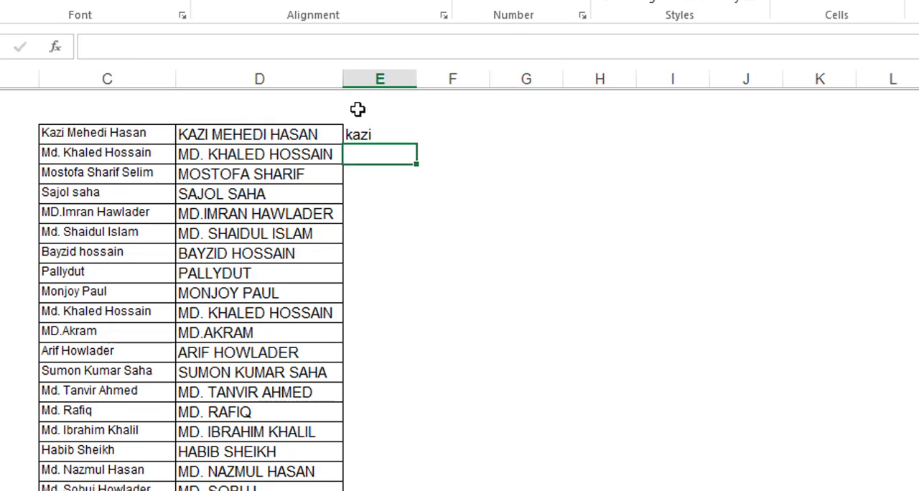
- Fill the LOWER formula down column E and widen columns D and E to show the full names
drag(416, 79, 512, 101)
click(449, 138)
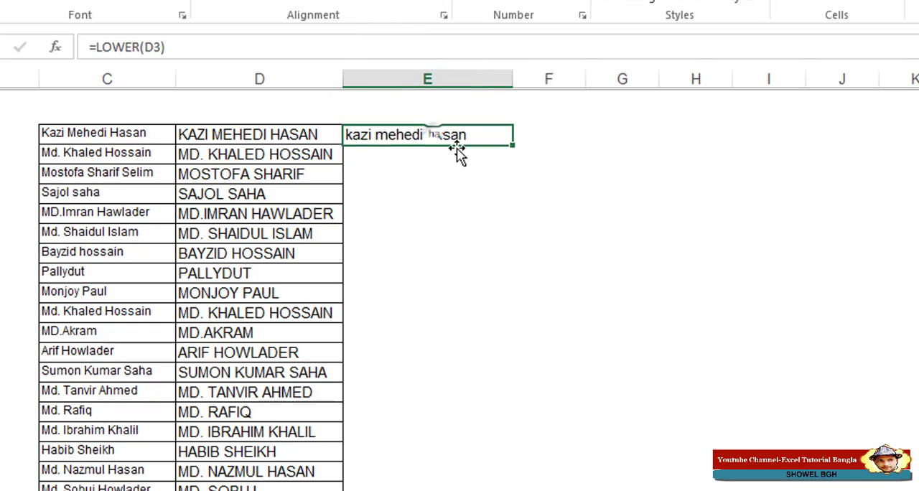
double_click(513, 144)
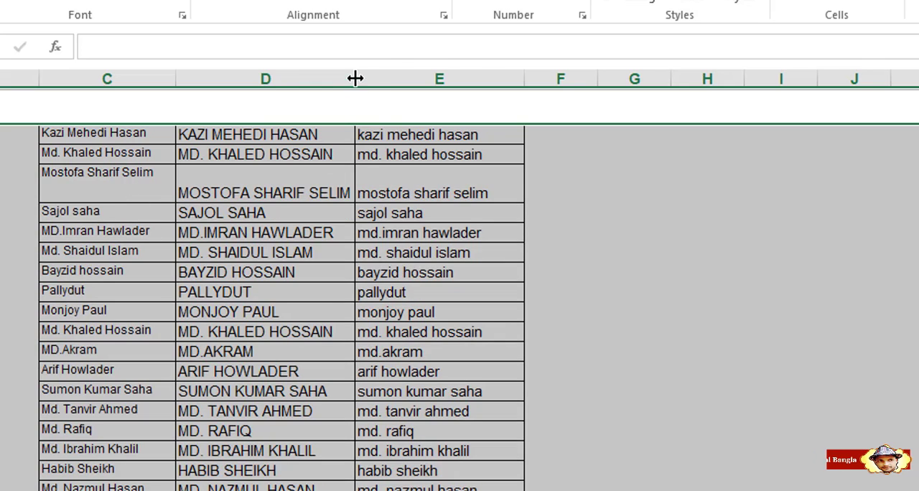
drag(356, 79, 380, 79)
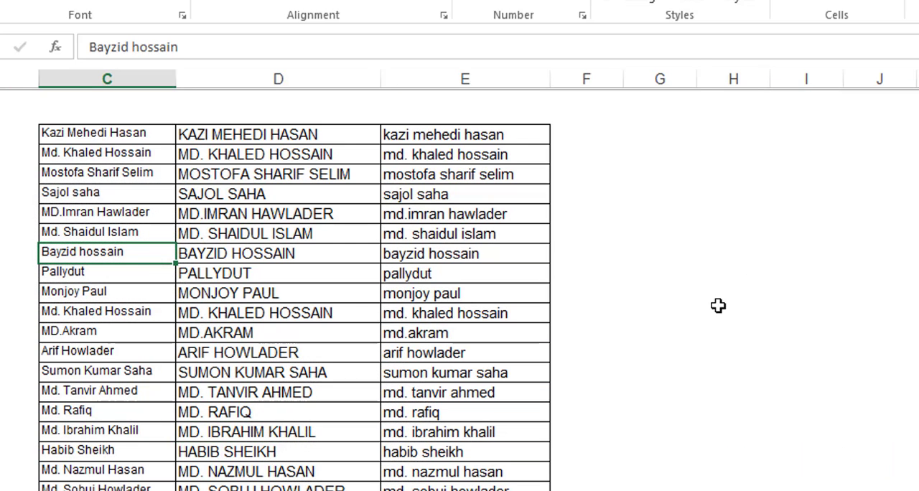
- Enter the formula =PROPER(E3) in cell F3 and fill it down column F to capitalise each word of the names
click(585, 138)
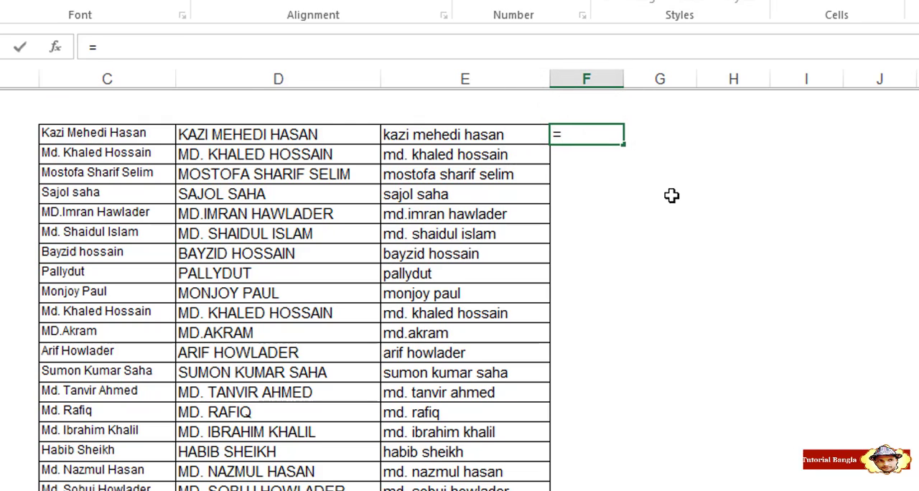
text(=p)
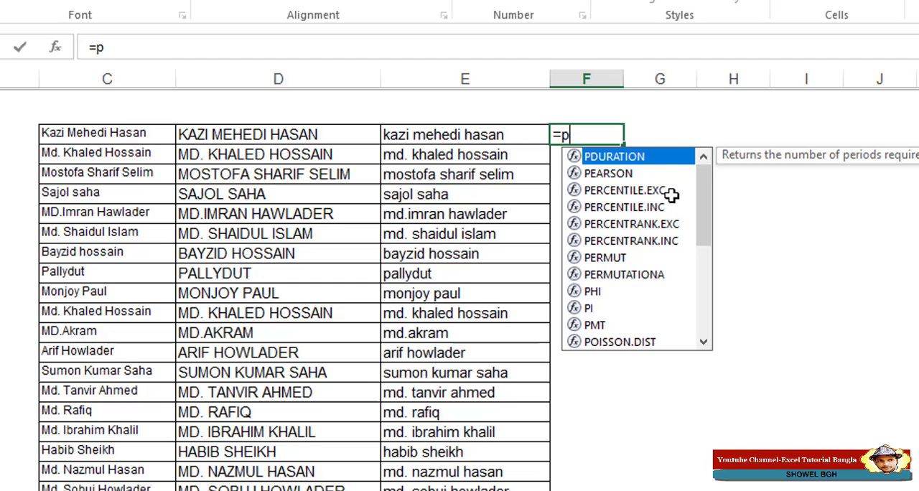
text(op)
key(BackSpace)
key(BackSpace)
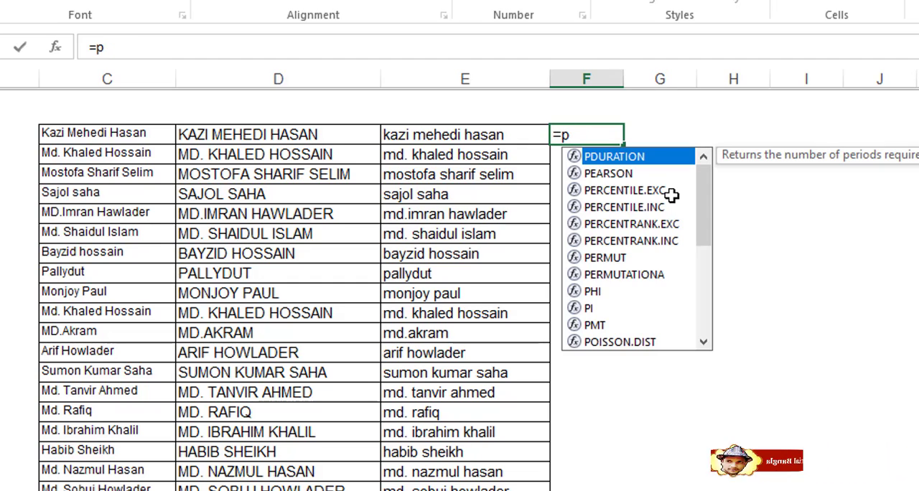
text(ro)
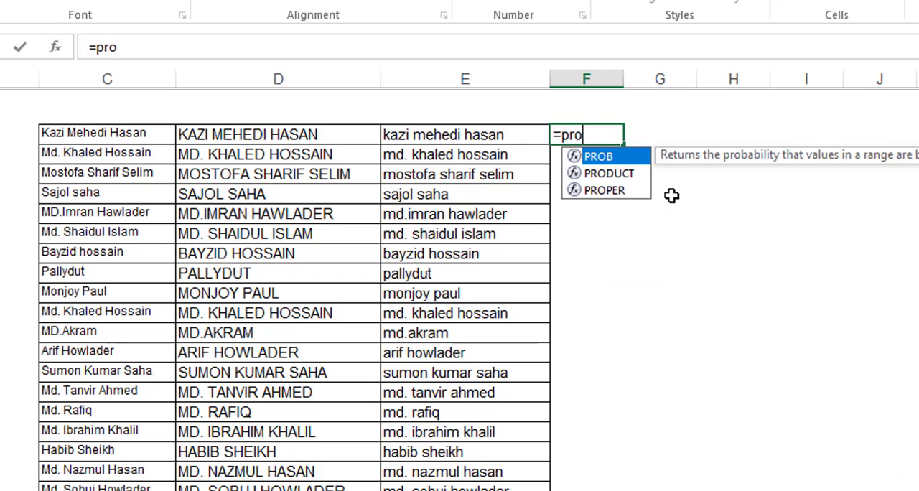
double_click(616, 192)
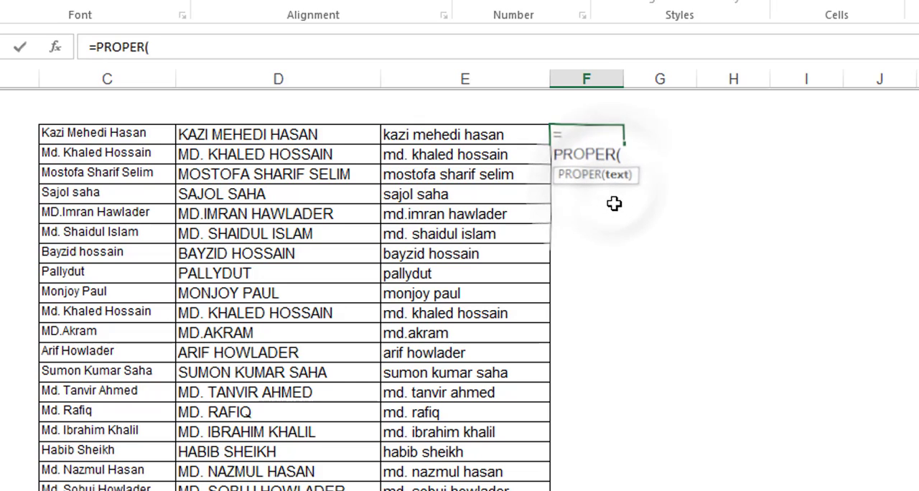
click(471, 141)
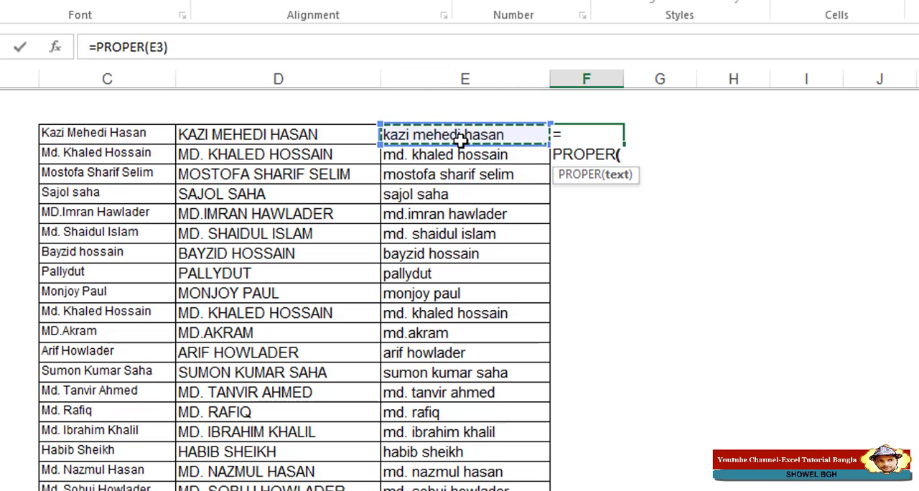
key(Return)
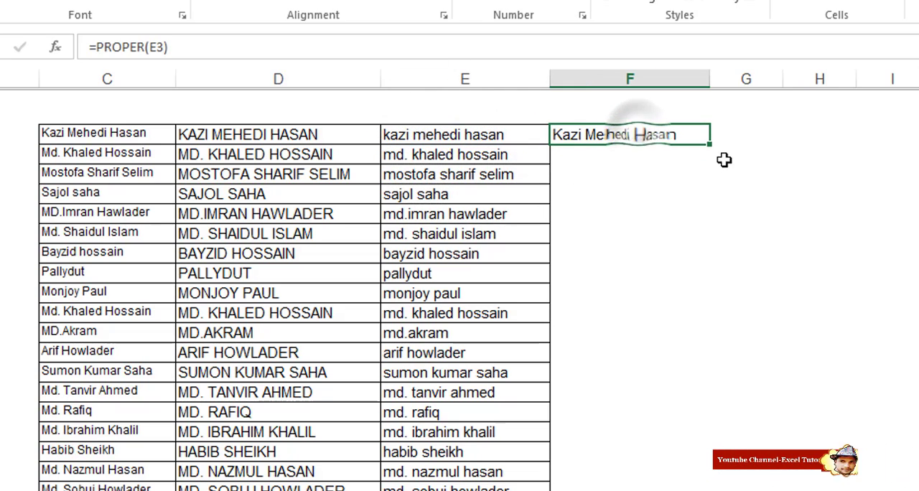
drag(713, 148, 704, 489)
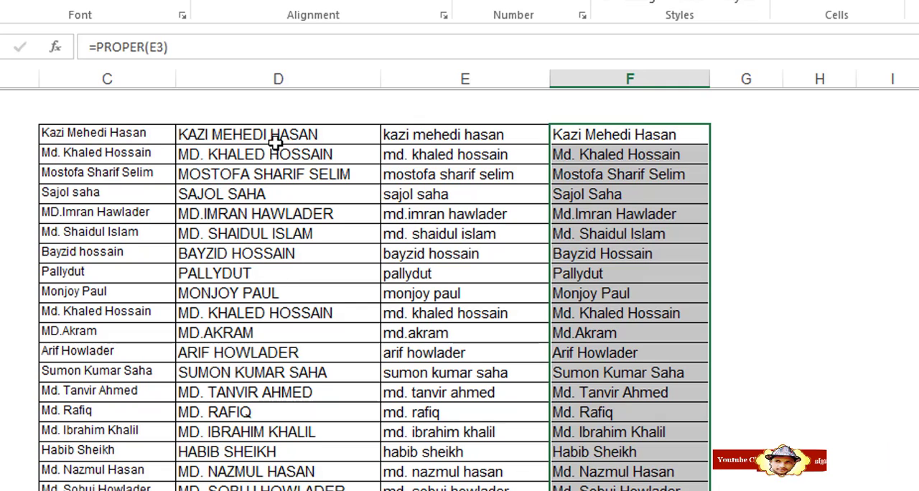
drag(273, 136, 255, 488)
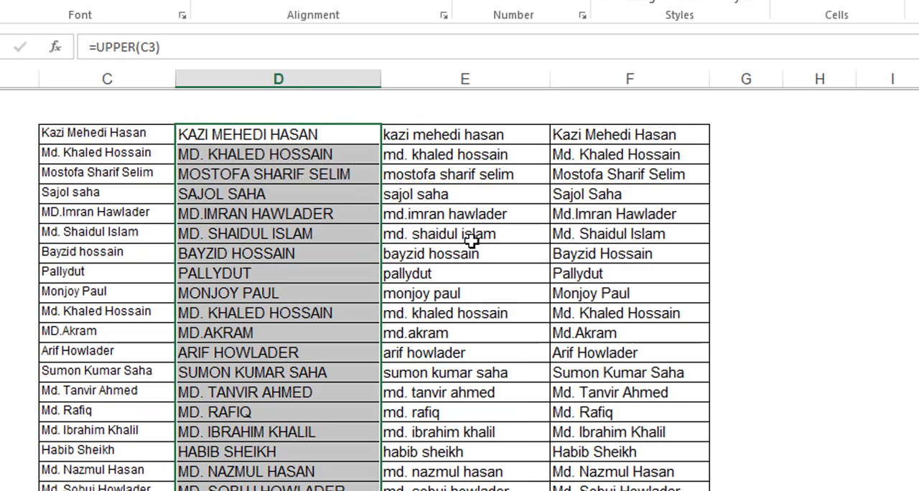
drag(427, 135, 632, 489)
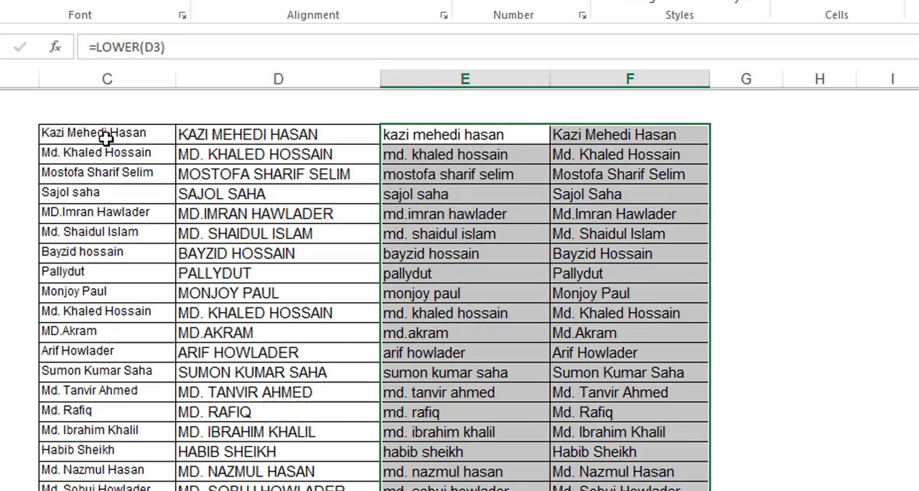
drag(106, 137, 595, 470)
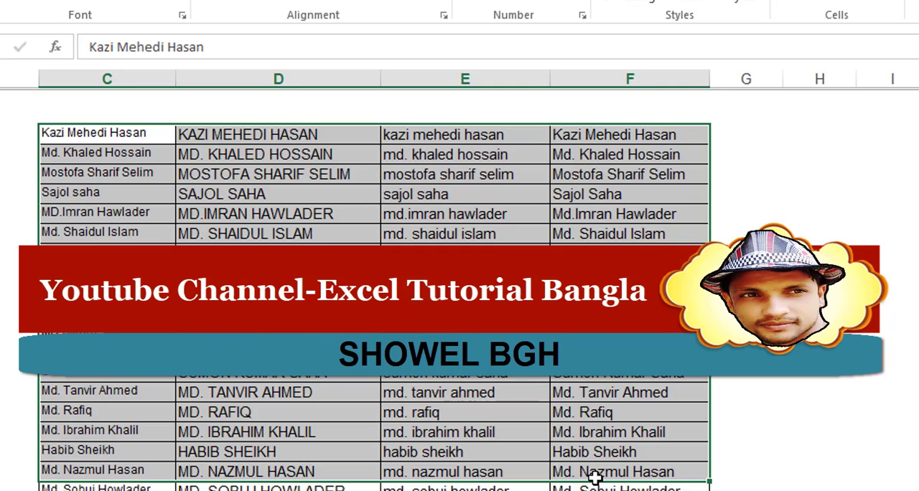